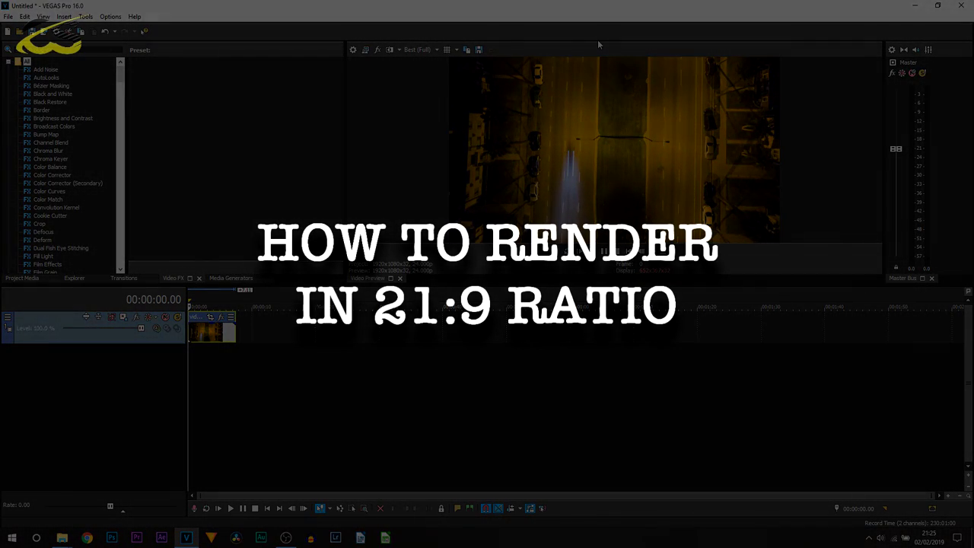
# Start playback of the aerial night-street clip from the beginning of the timeline.
pyautogui.press('space')
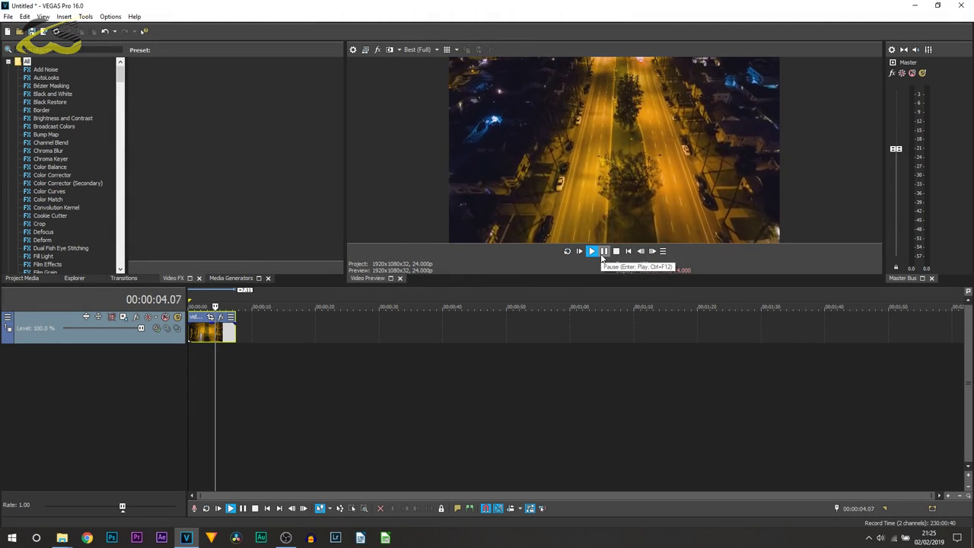
# Stop playback and change the project video height to 816 in Project Properties.
pyautogui.click(602, 252)
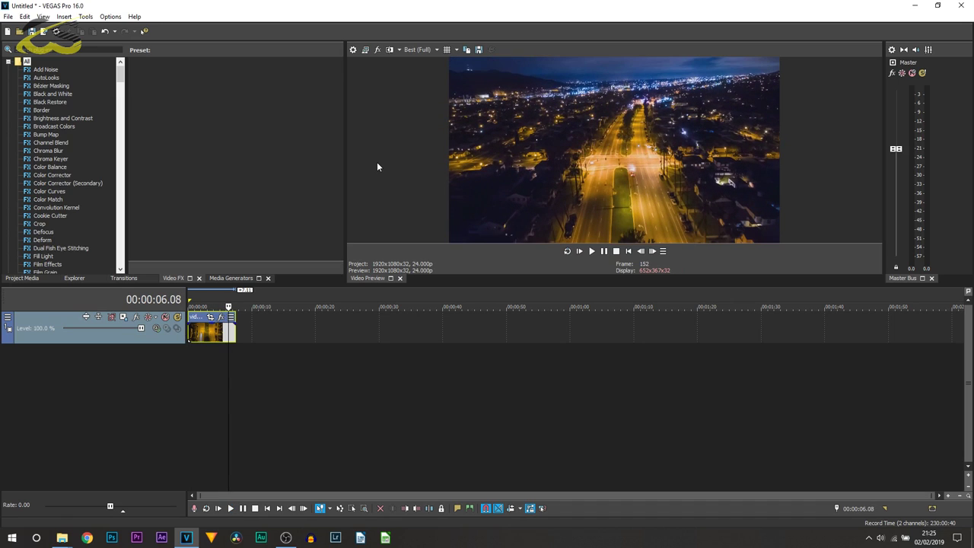
pyautogui.click(354, 50)
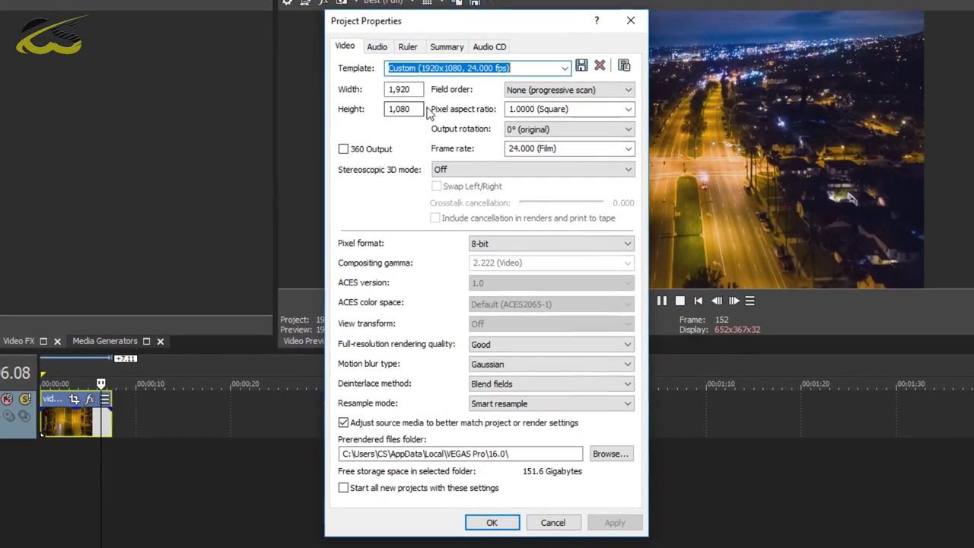
pyautogui.click(404, 110)
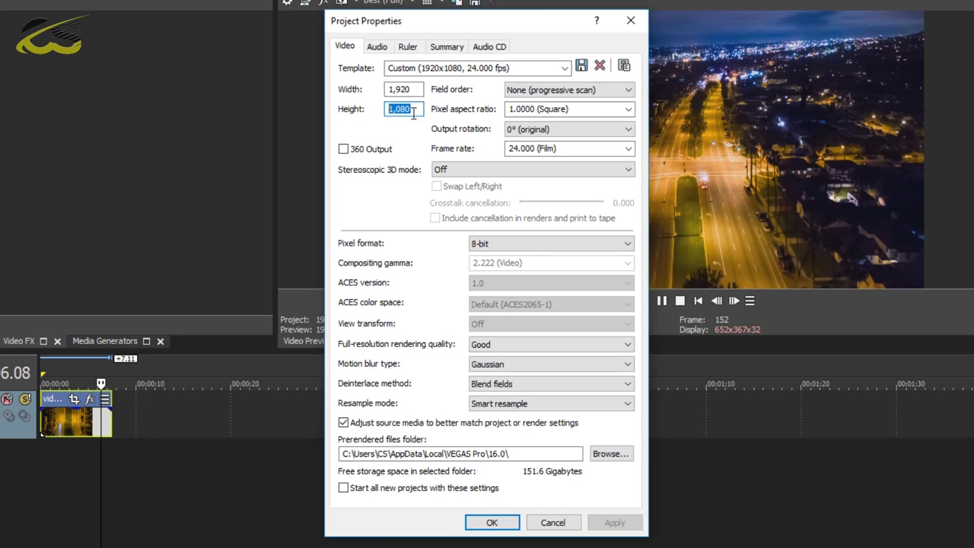
pyautogui.write('816')
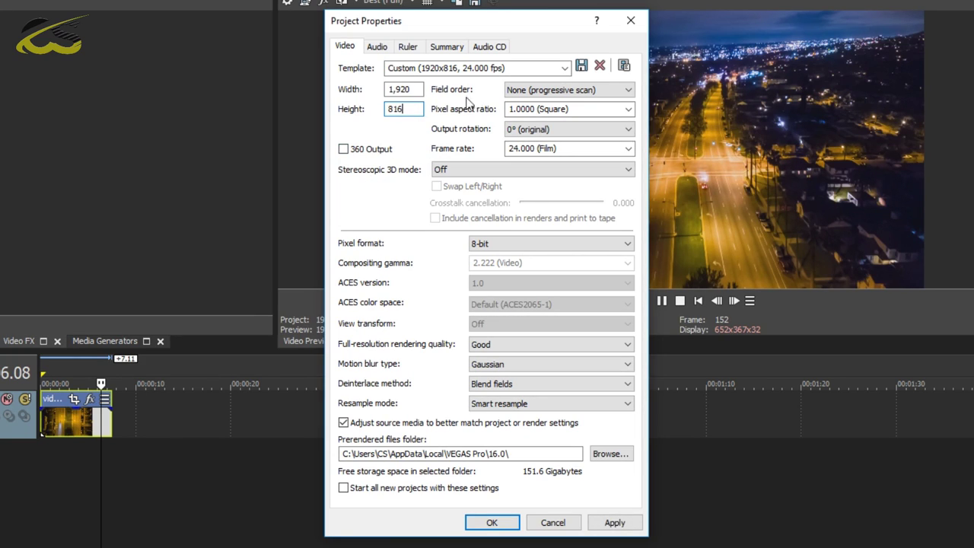
# Keep progressive scan at 24 fps, set rendering quality to Best and disable resampling.
pyautogui.click(586, 92)
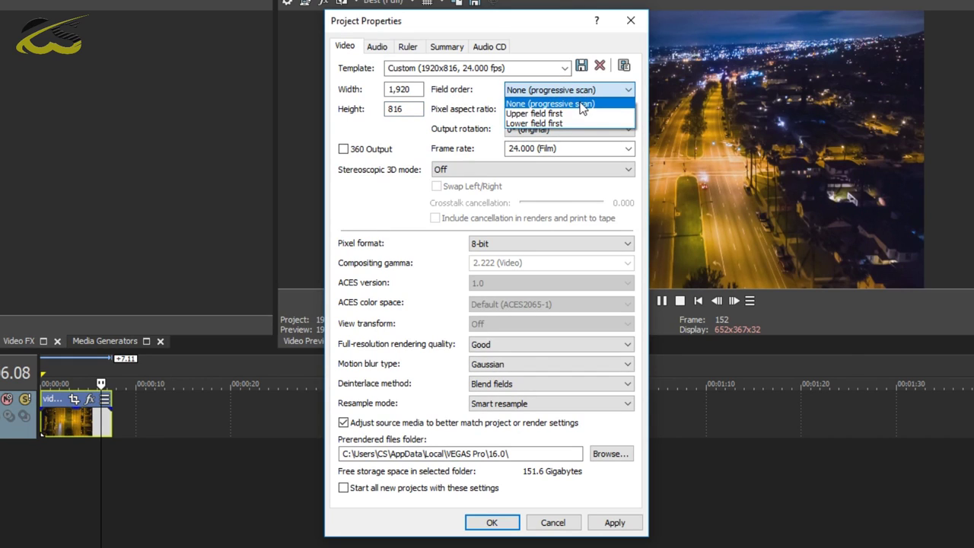
pyautogui.click(583, 107)
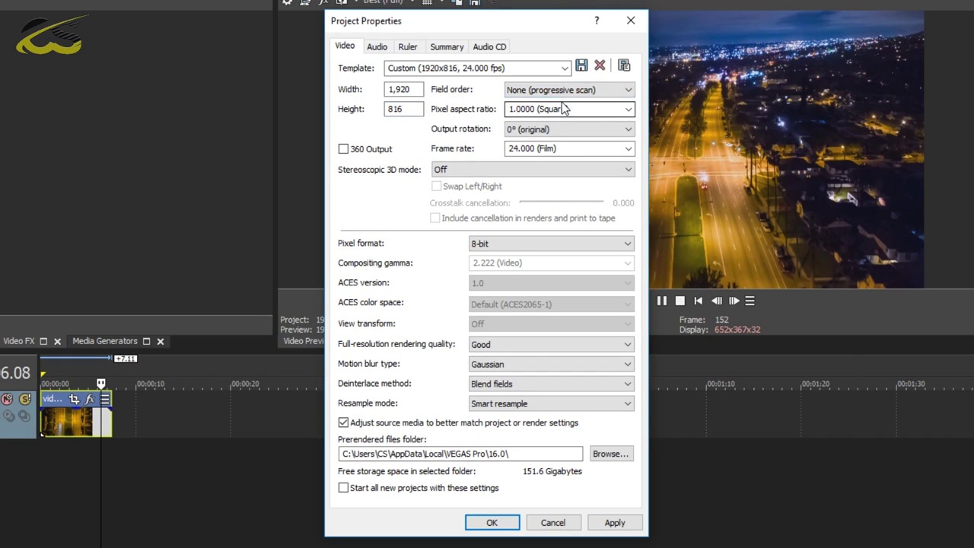
pyautogui.click(618, 149)
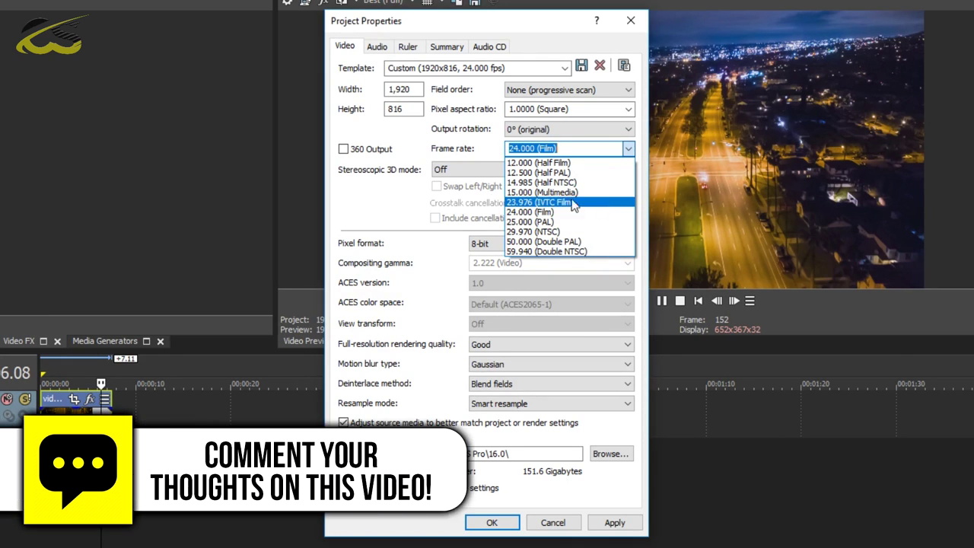
pyautogui.click(395, 158)
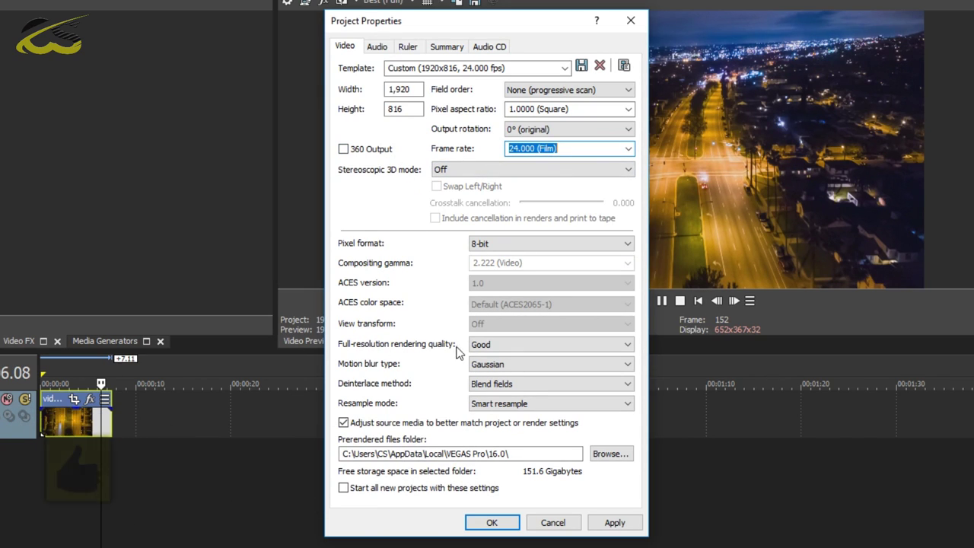
pyautogui.click(492, 346)
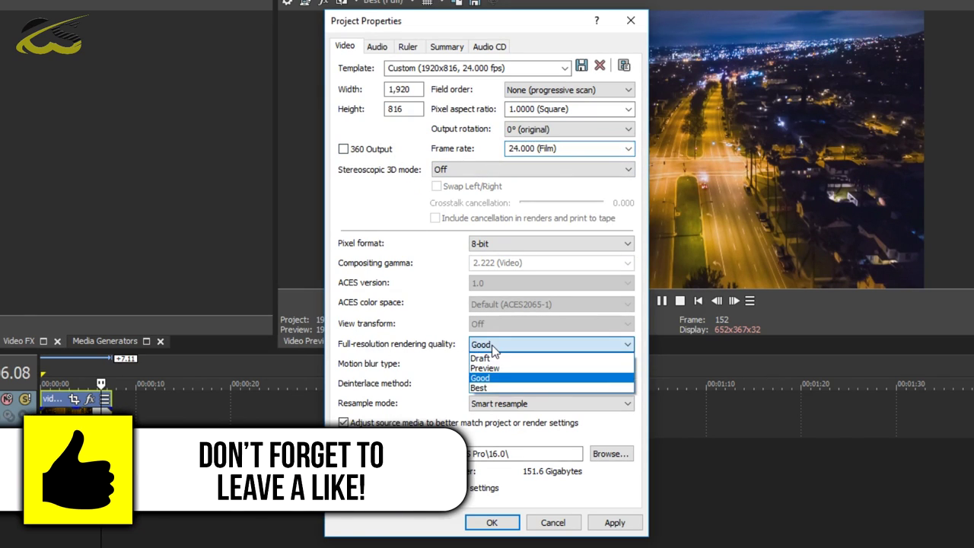
pyautogui.click(498, 390)
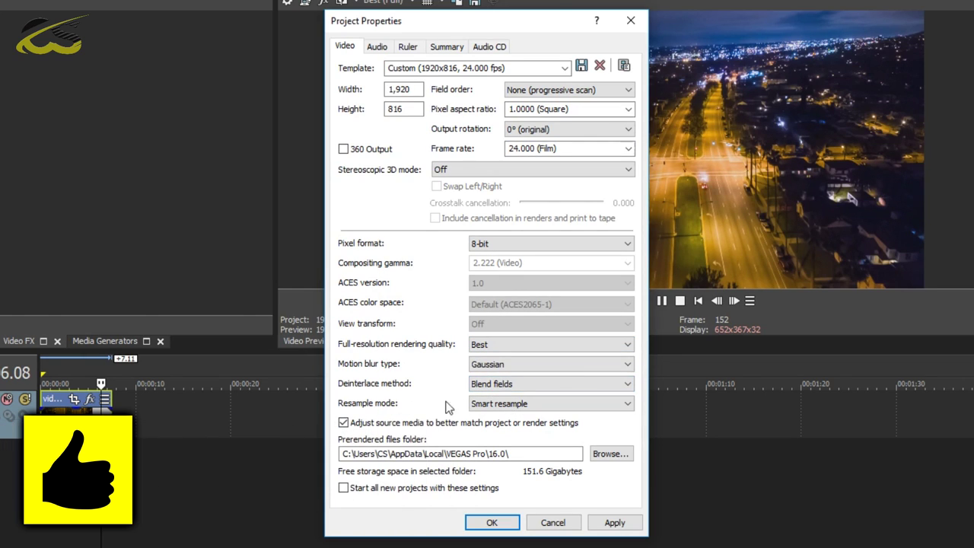
pyautogui.click(477, 404)
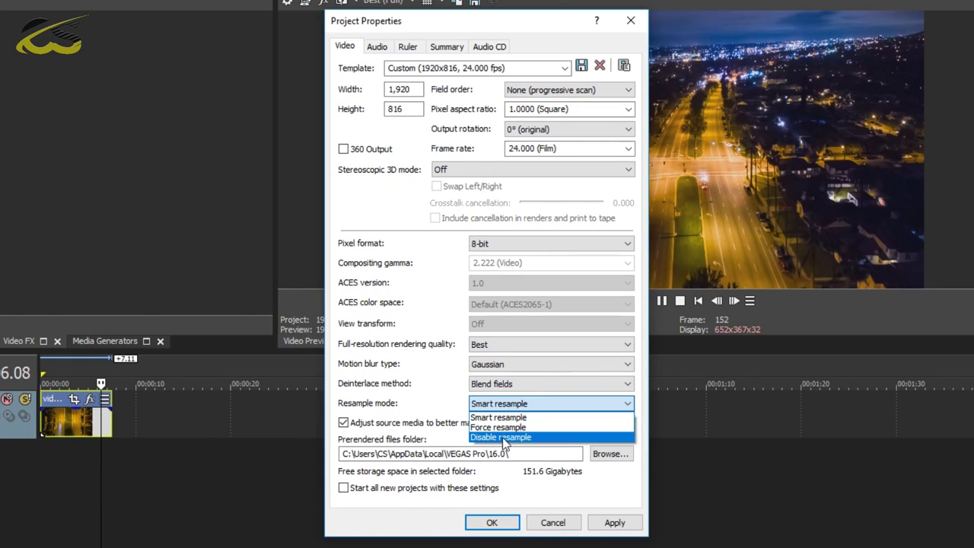
pyautogui.click(502, 438)
pyautogui.click(377, 47)
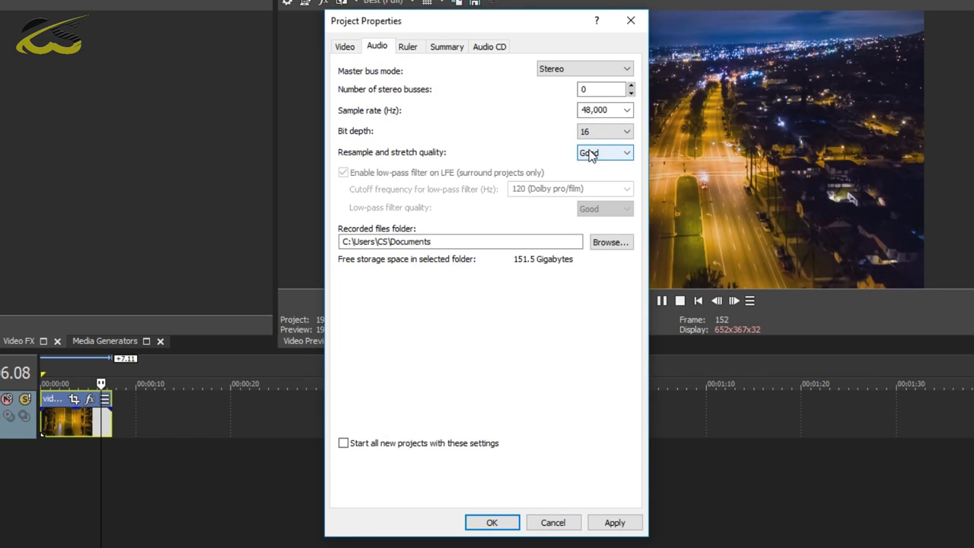
# Set the audio resample and stretch quality to Best.
pyautogui.click(590, 153)
pyautogui.click(605, 186)
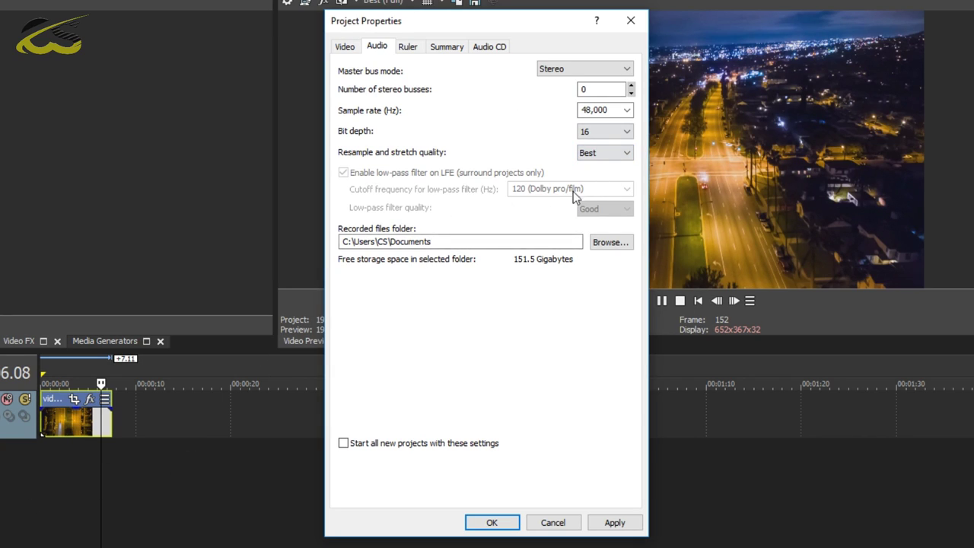
pyautogui.click(345, 47)
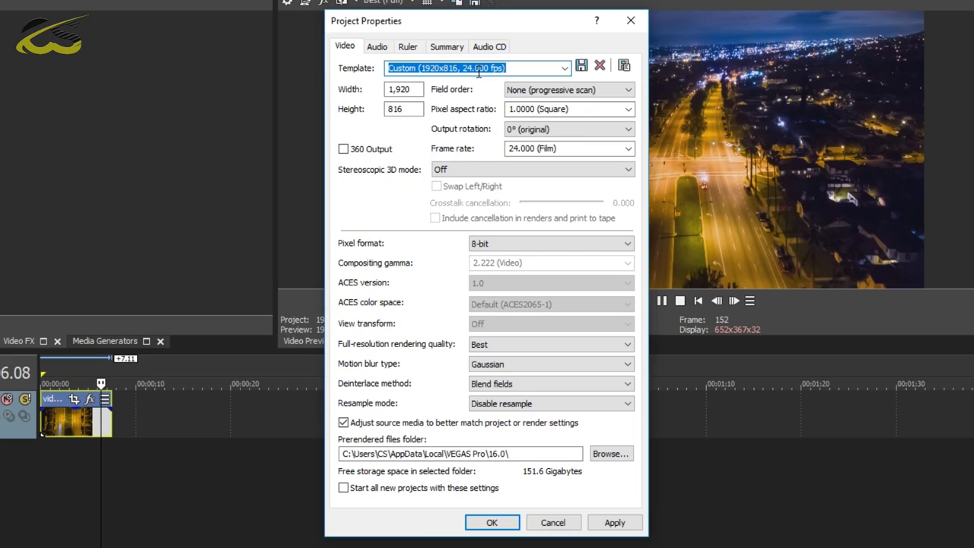
# Save the project settings as template '21:9', select it, and apply with OK.
pyautogui.write('21:9')
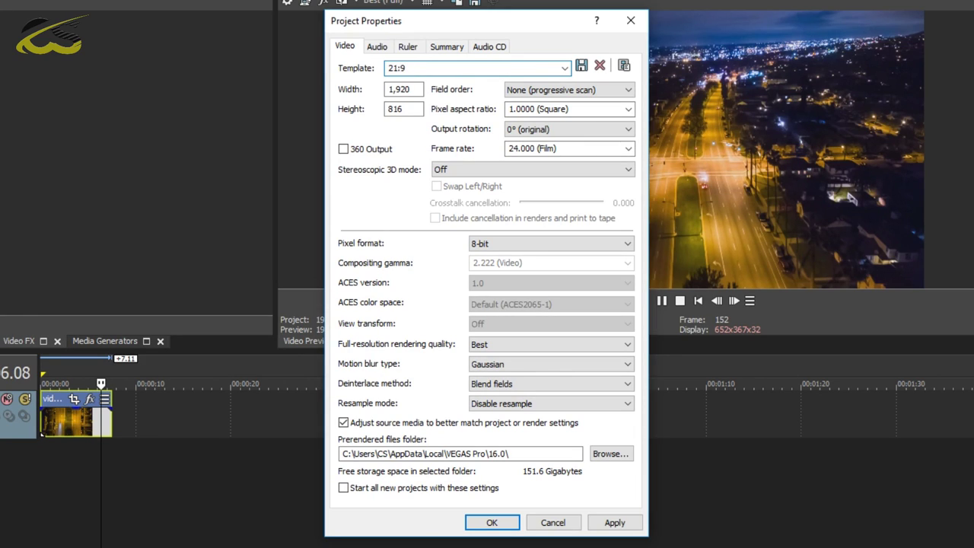
pyautogui.click(581, 66)
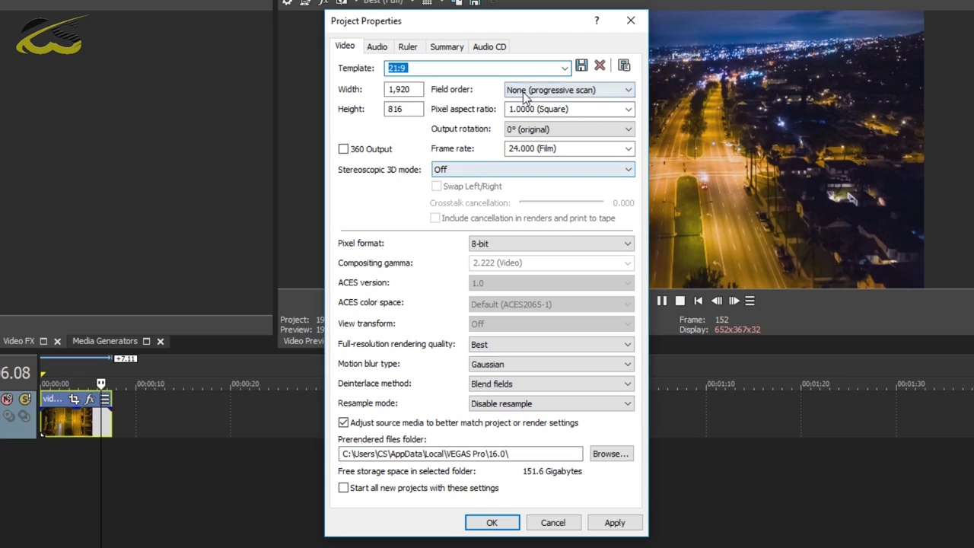
pyautogui.click(564, 68)
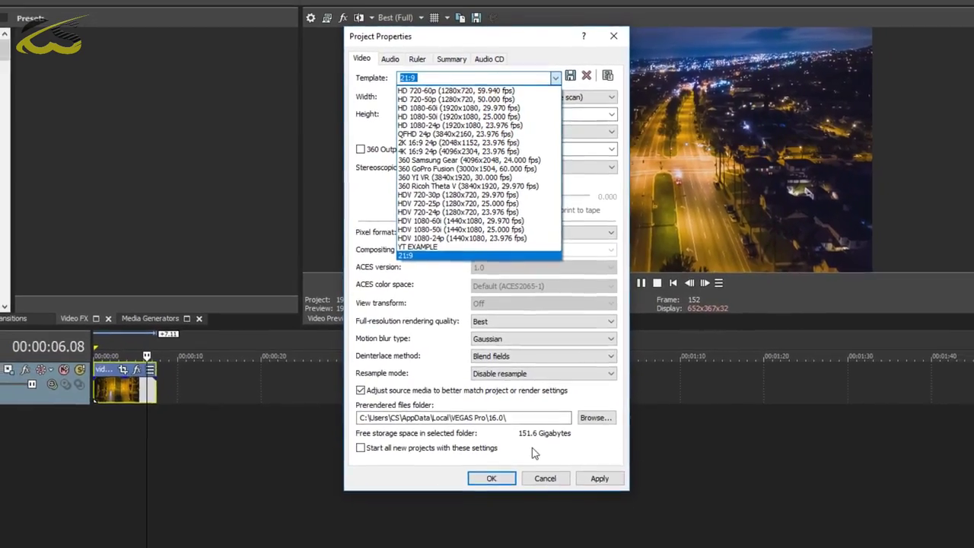
pyautogui.click(533, 452)
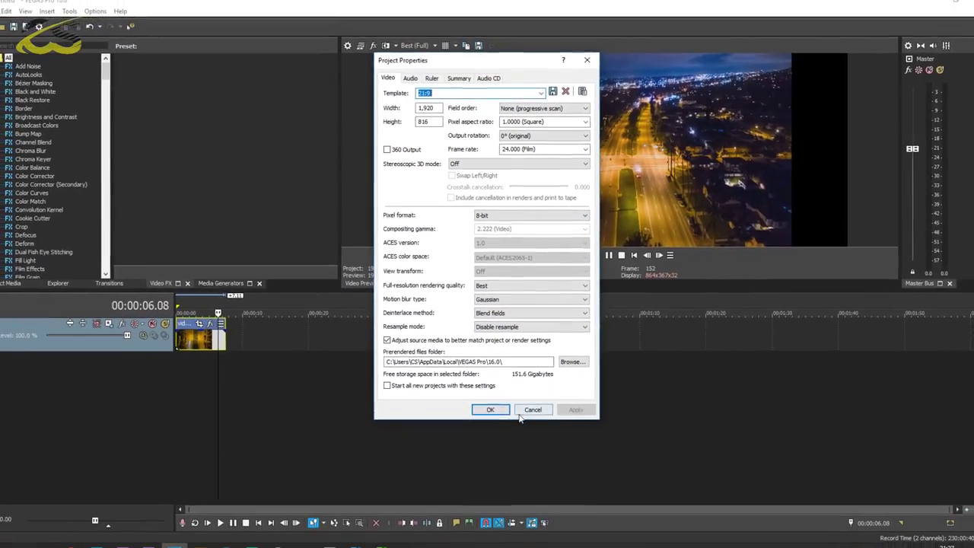
pyautogui.click(490, 421)
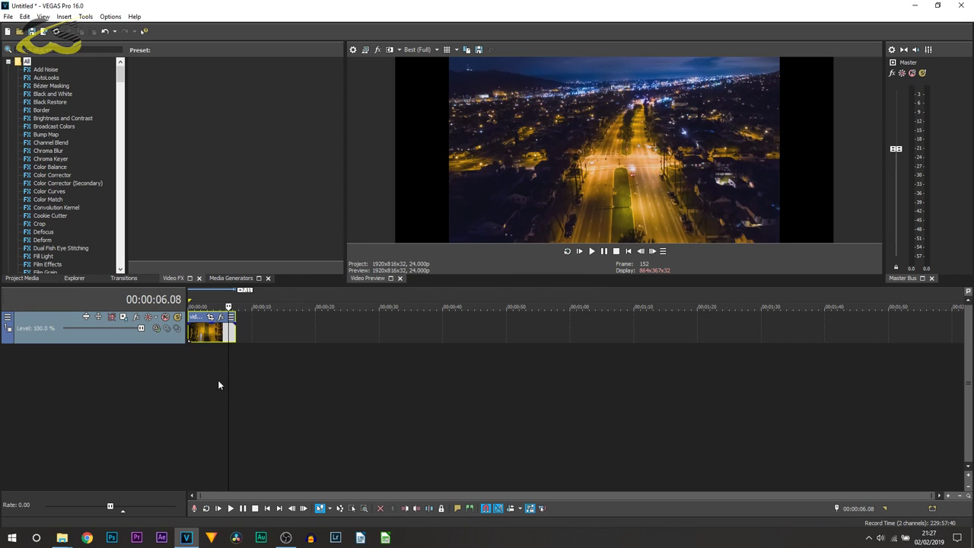
# Move the playhead back to the clip's start and bring up its Event Pan/Crop window.
pyautogui.moveTo(229, 372); pyautogui.dragTo(198, 376)
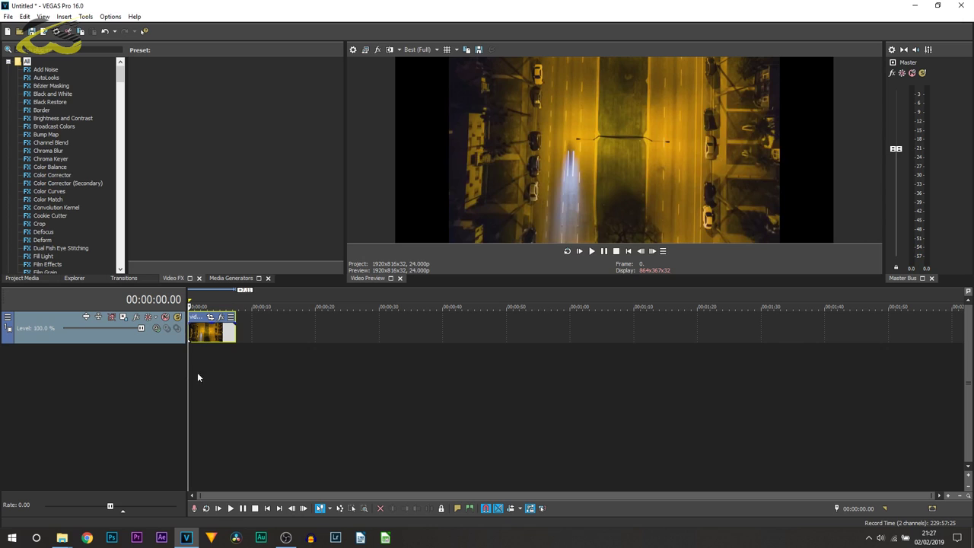
pyautogui.click(214, 321)
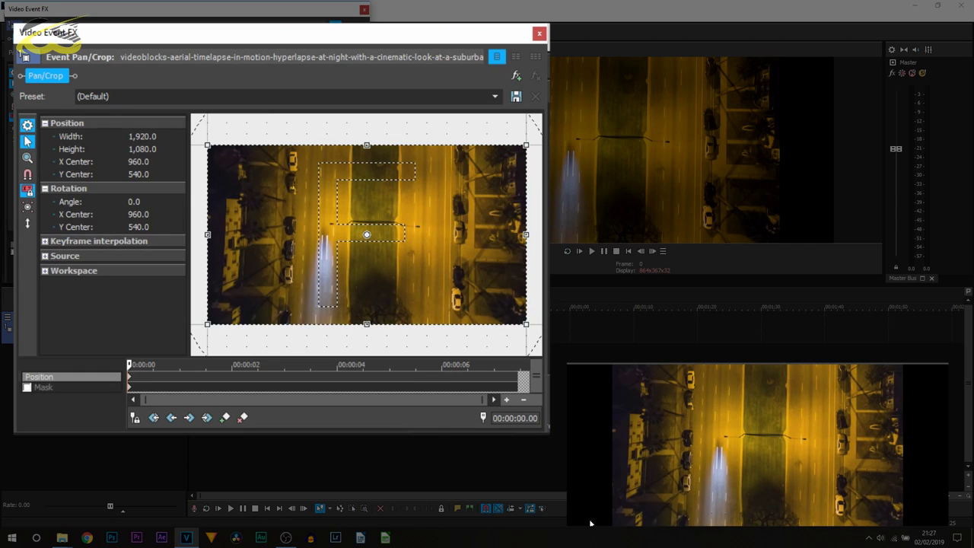
# Set the clip's pan/crop frame to height 816 and width 1920.
pyautogui.click(145, 149)
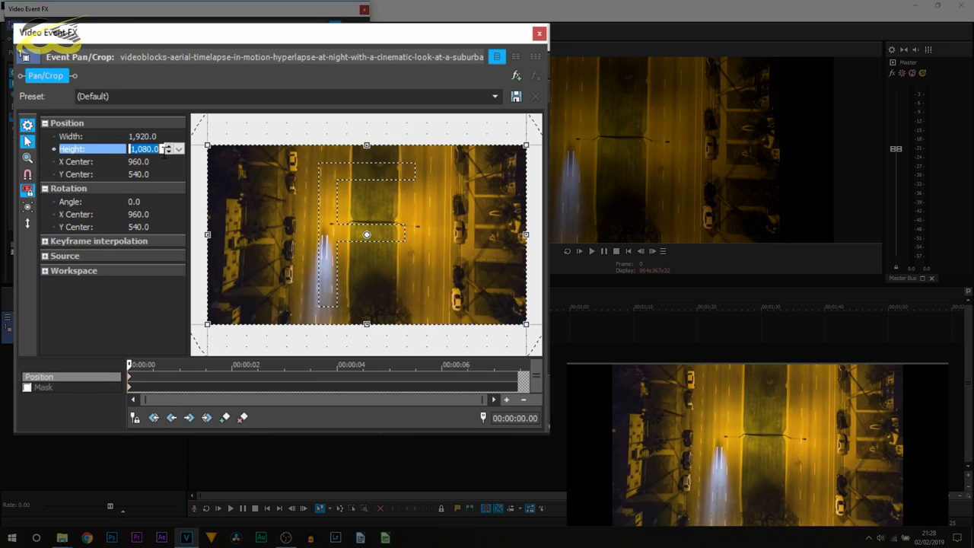
pyautogui.write('816')
pyautogui.press('Return')
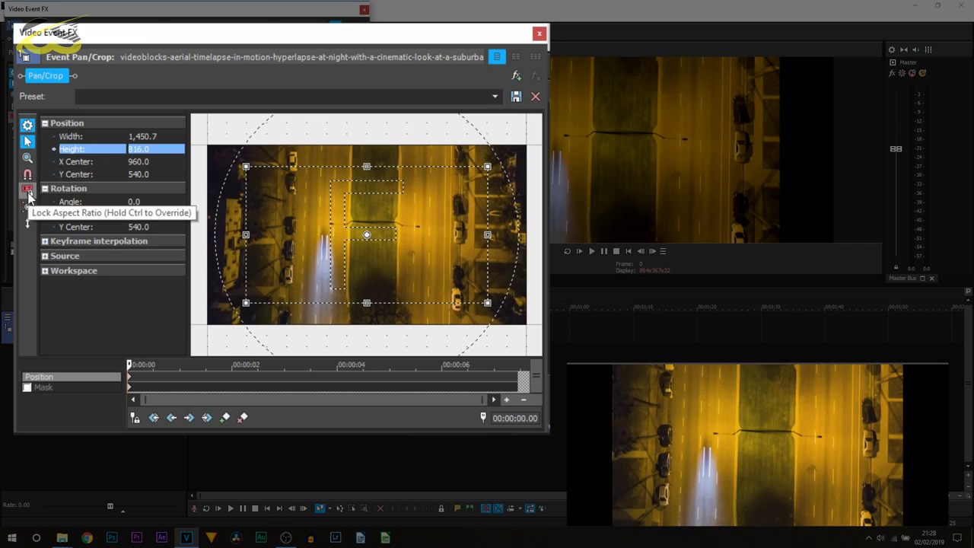
pyautogui.click(152, 137)
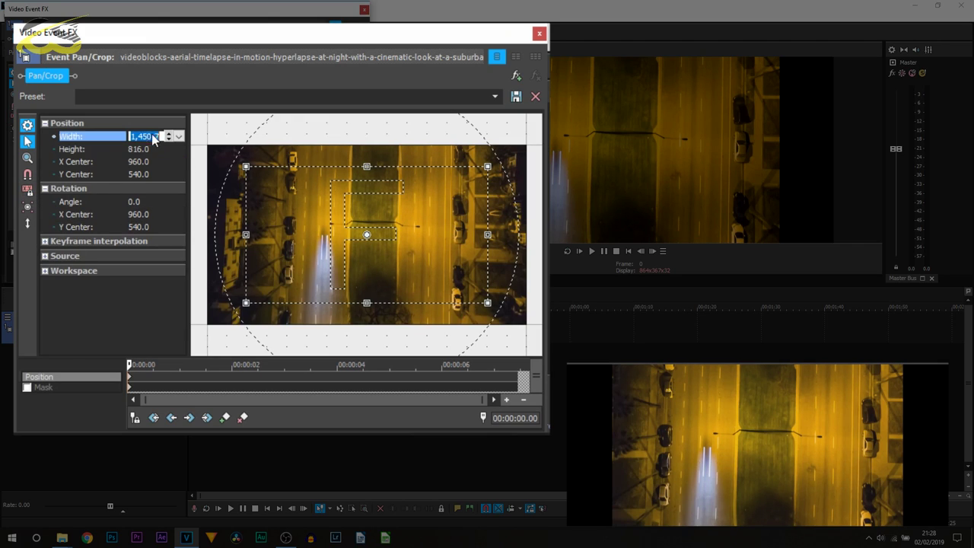
pyautogui.write('1,')
pyautogui.write('920')
pyautogui.press('Return')
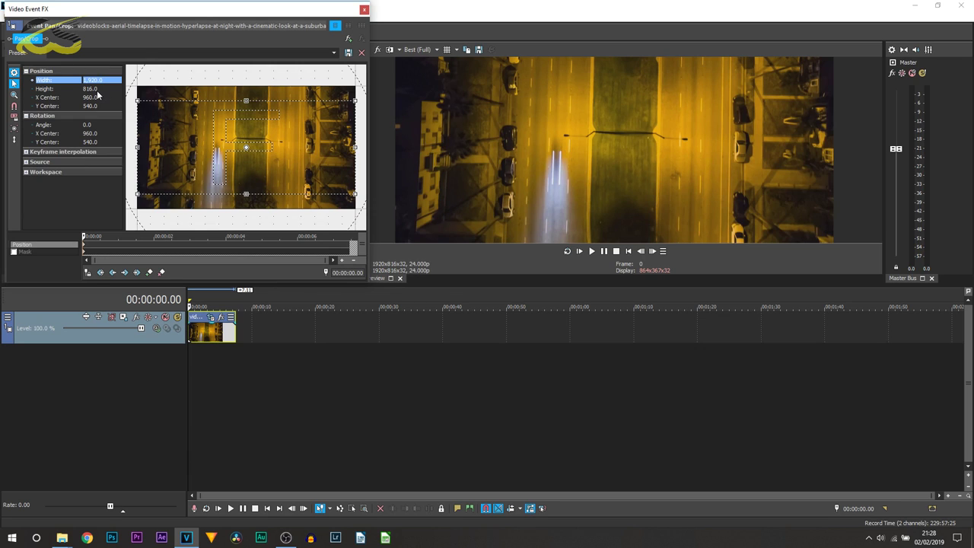
# Preview the cropped clip, select its full length, and bring up Render As.
pyautogui.click(364, 9)
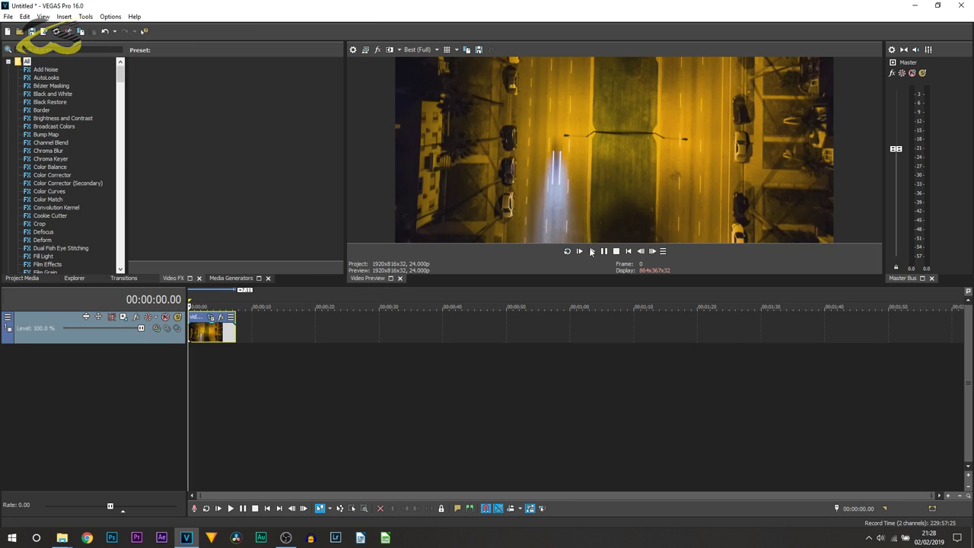
pyautogui.click(591, 251)
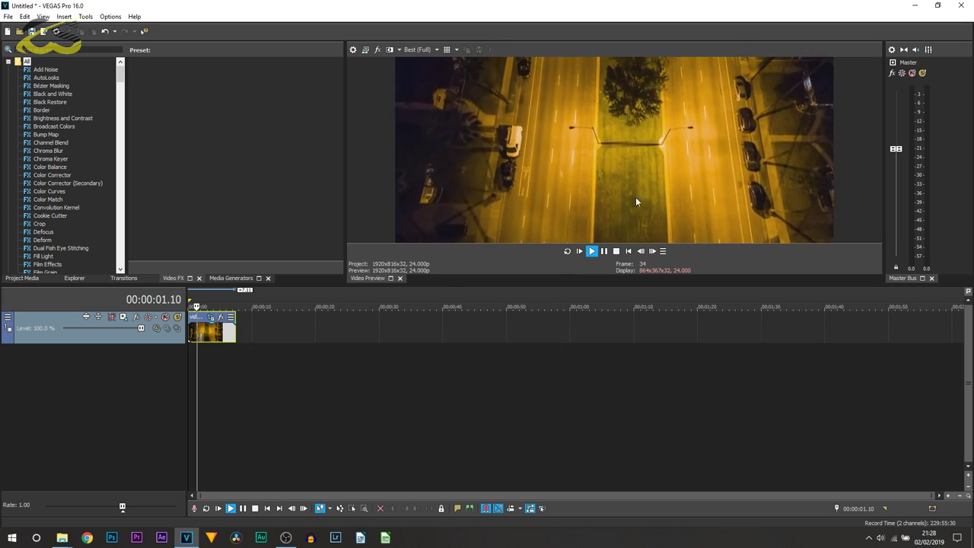
pyautogui.click(605, 253)
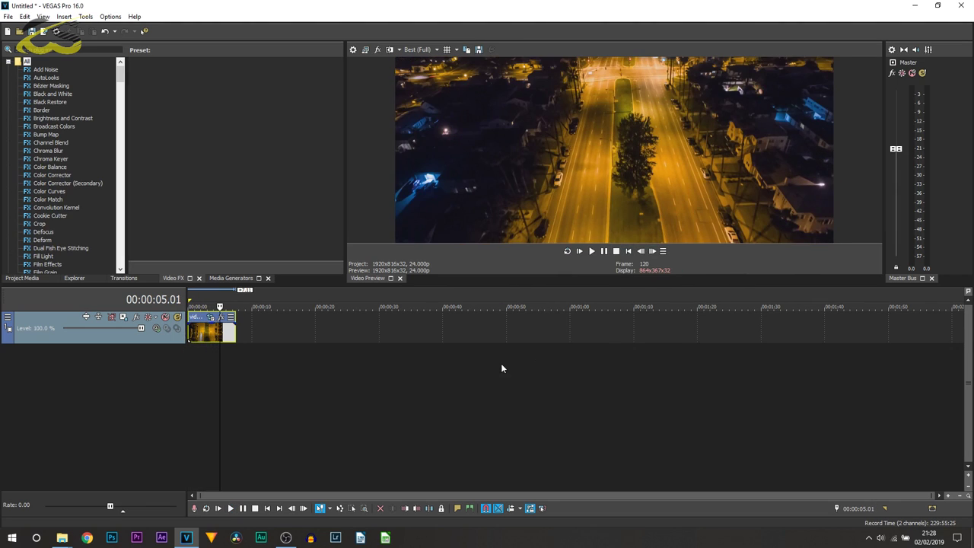
pyautogui.doubleClick(206, 341)
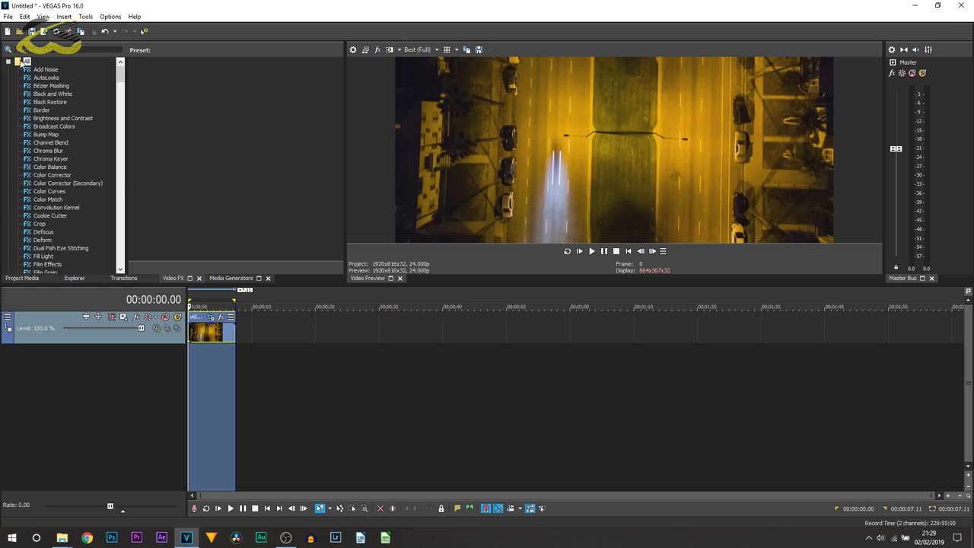
pyautogui.click(43, 32)
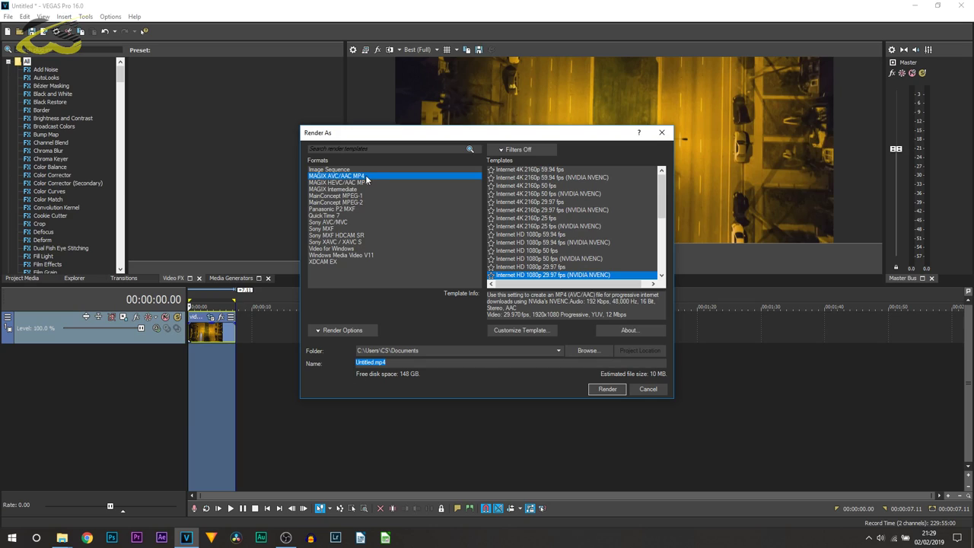
# Pick the MP4 Internet HD 1080p 29.97 fps NVENC template and customize it.
pyautogui.scroll(-1, 510, 252)
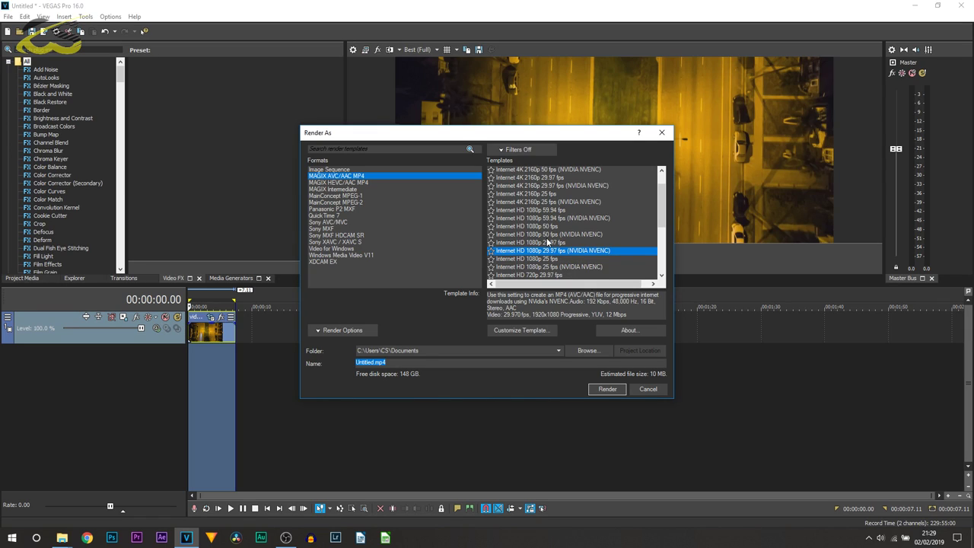
pyautogui.click(554, 219)
pyautogui.click(558, 251)
pyautogui.click(539, 331)
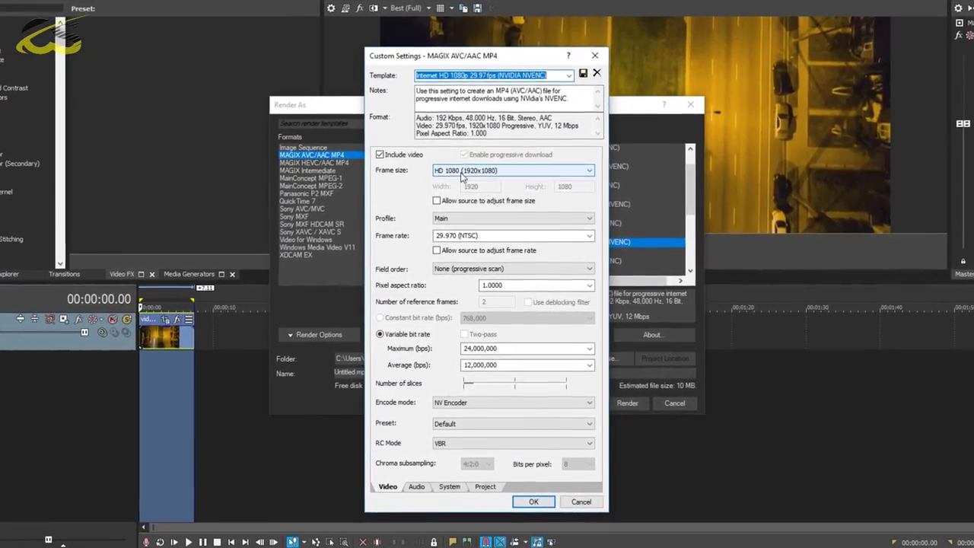
# Set a custom 1920x816 frame size with a 24.000 (Film) frame rate.
pyautogui.click(462, 176)
pyautogui.click(500, 168)
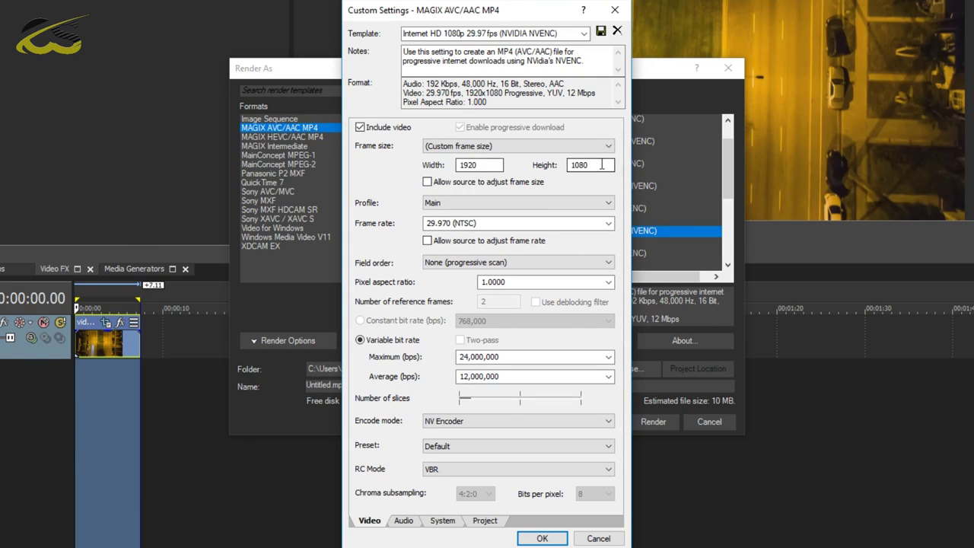
pyautogui.click(515, 184)
pyautogui.click(515, 183)
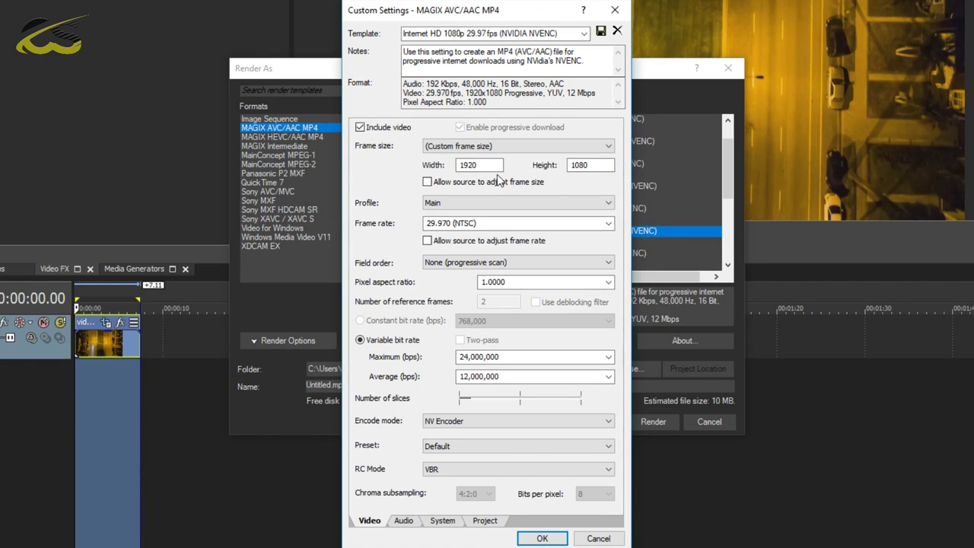
pyautogui.click(590, 168)
pyautogui.doubleClick(600, 167)
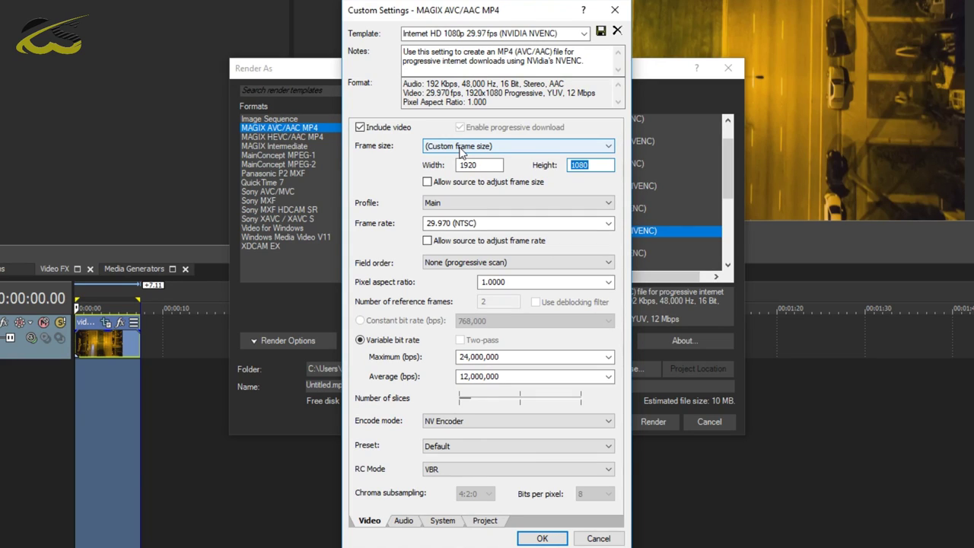
pyautogui.write('816')
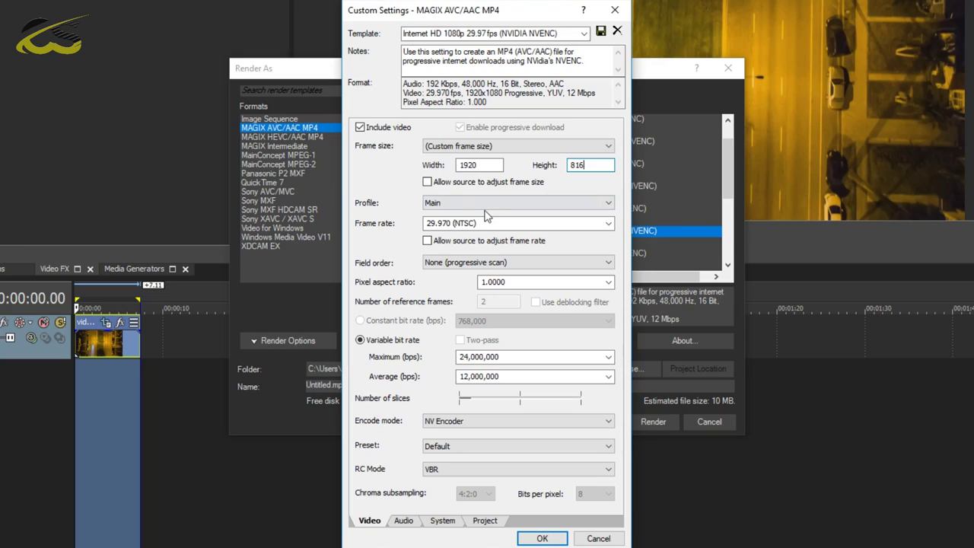
pyautogui.click(609, 225)
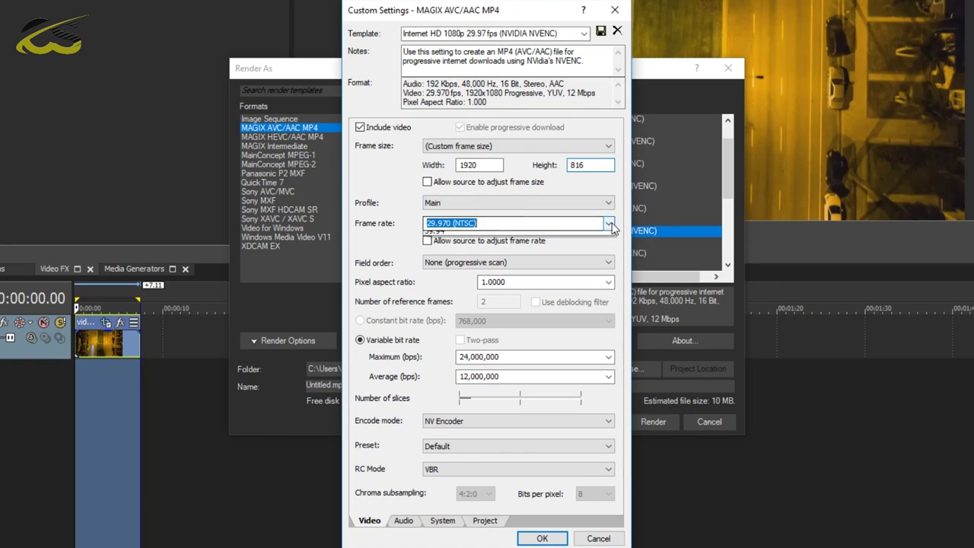
pyautogui.click(564, 243)
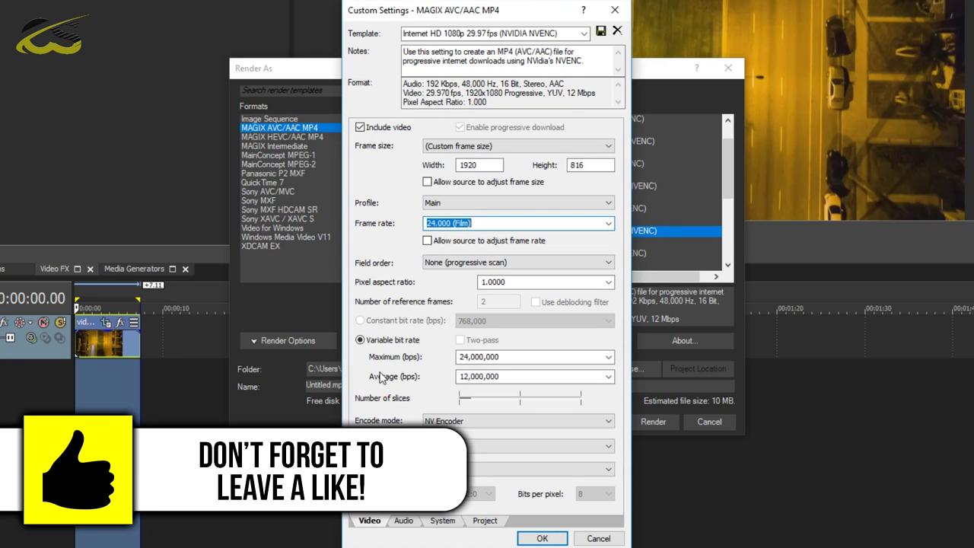
# Set the maximum bit rate to 60,000,000 bps and average to 55,000,000 bps.
pyautogui.click(468, 356)
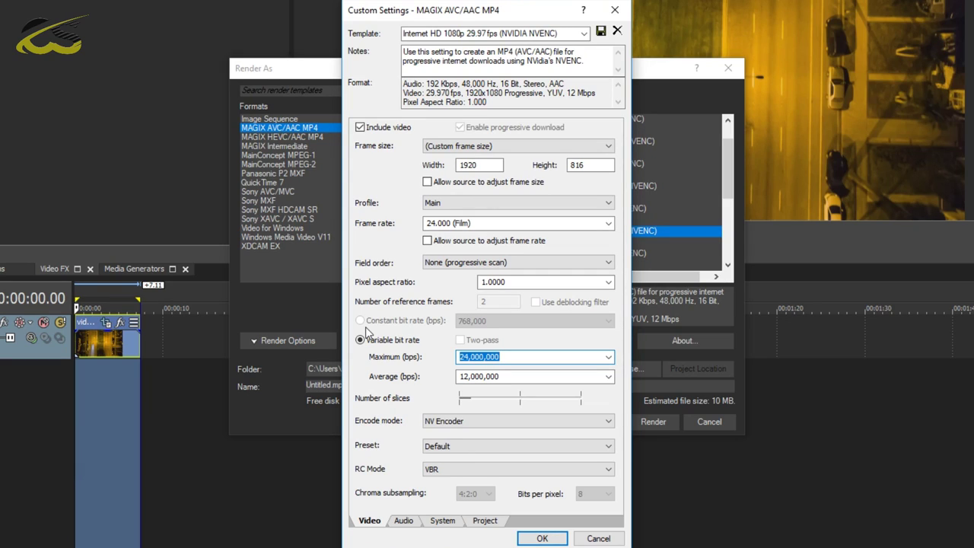
pyautogui.write('60000000')
pyautogui.press('Tab')
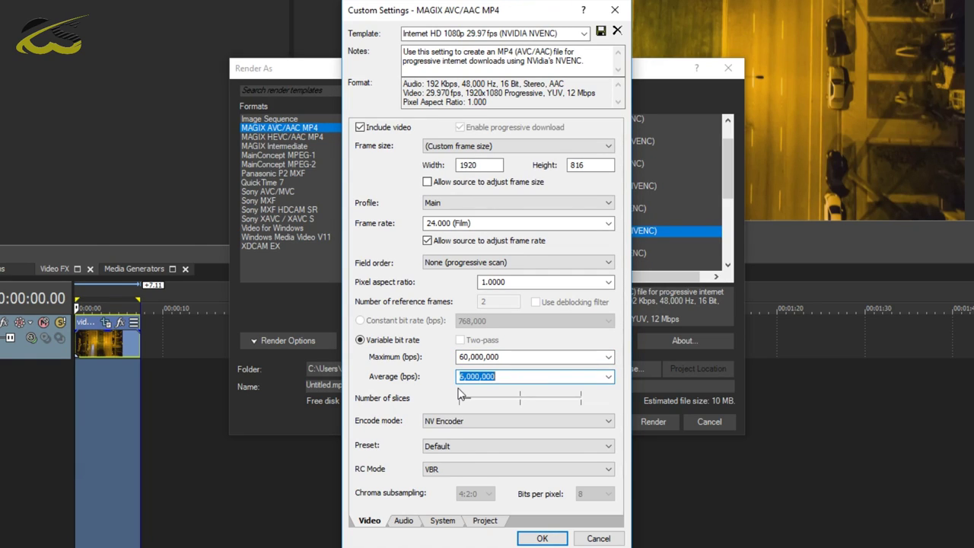
pyautogui.write('55000000')
pyautogui.press('Tab')
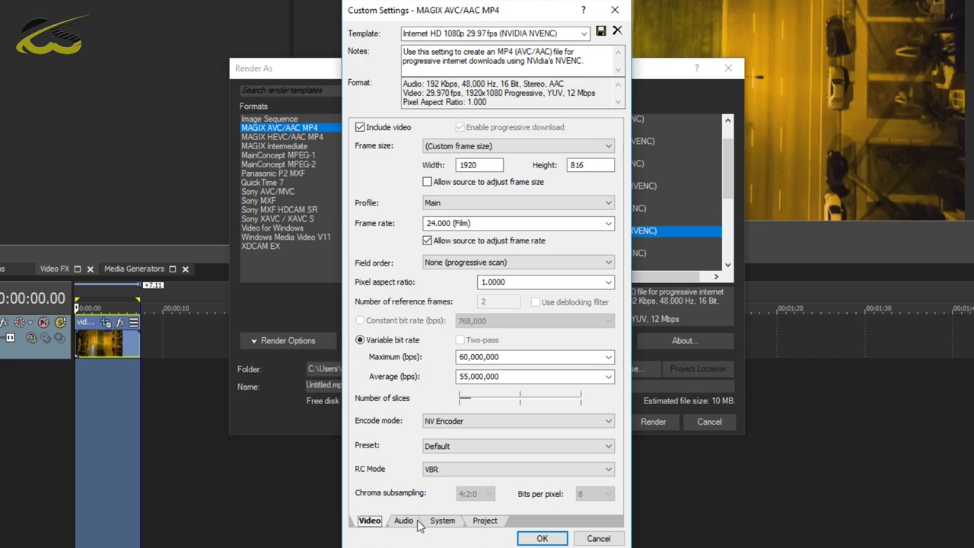
# Keep the audio bit rate at 192,000 and set video rendering quality to Best.
pyautogui.click(403, 520)
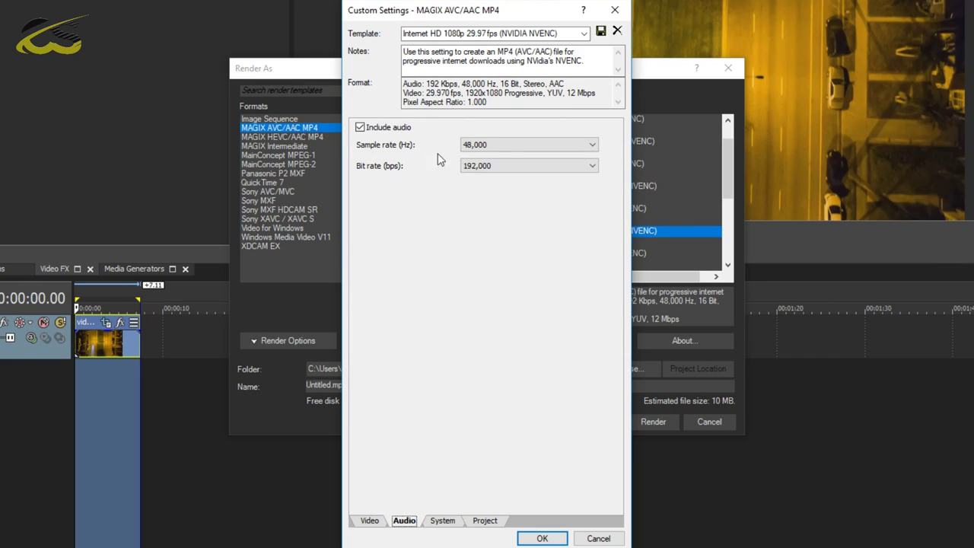
pyautogui.click(467, 166)
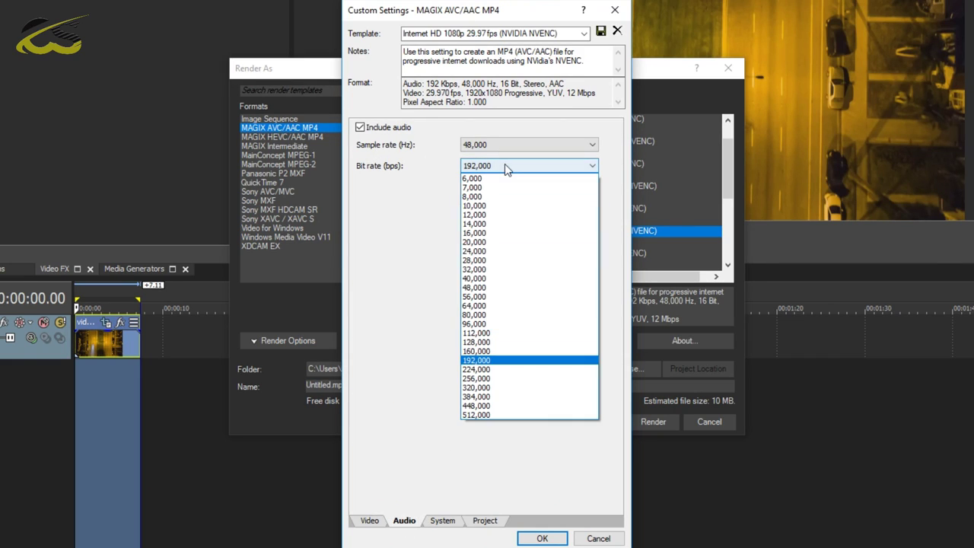
pyautogui.click(514, 360)
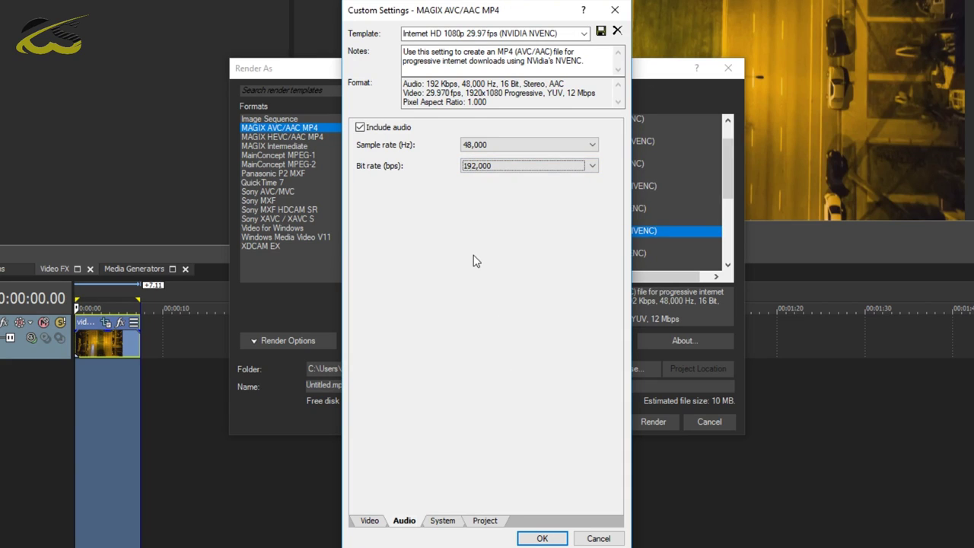
pyautogui.click(485, 521)
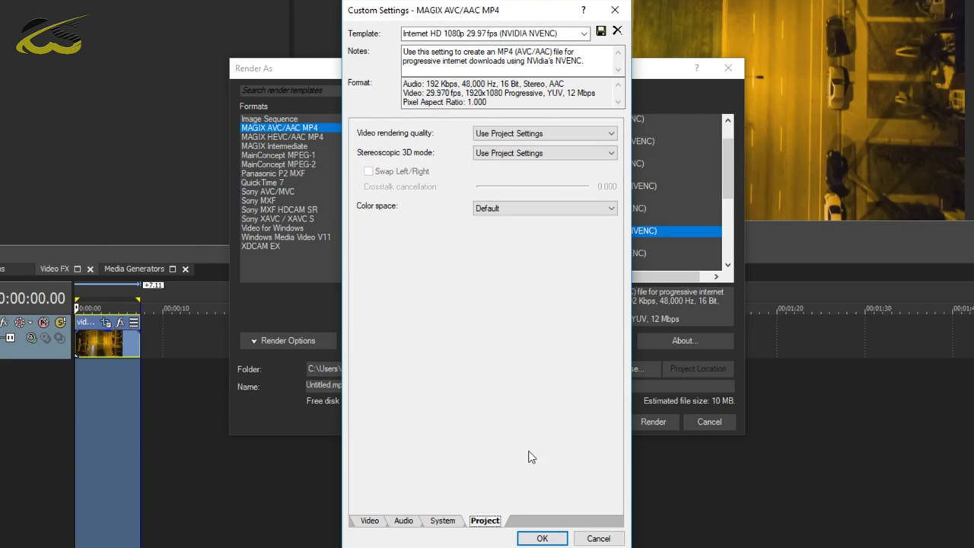
pyautogui.click(524, 135)
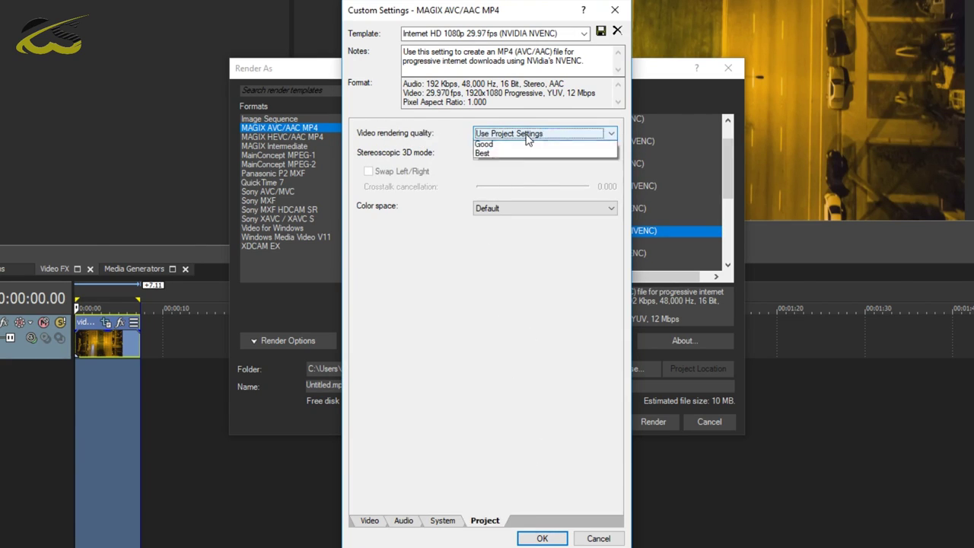
pyautogui.click(529, 183)
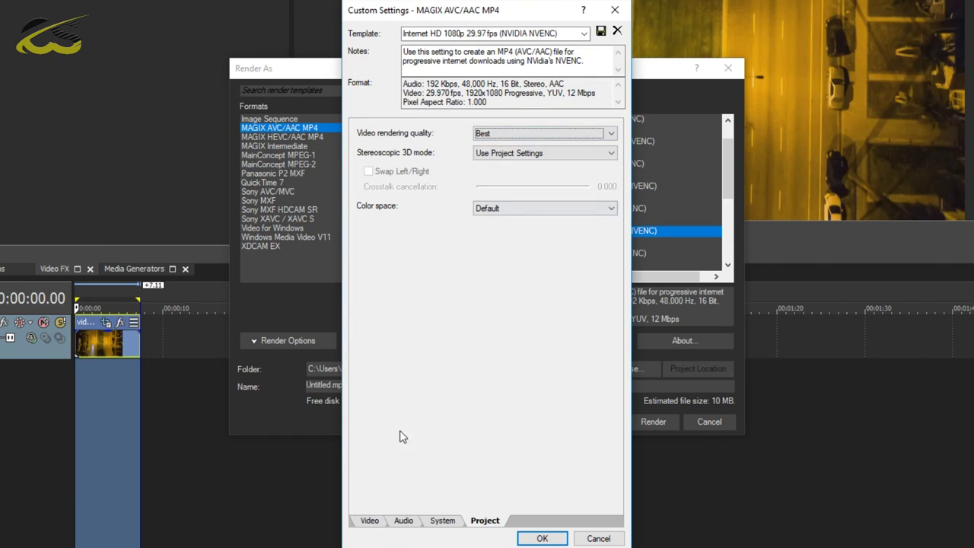
# Save these render settings as the '21:9' template and accept them.
pyautogui.click(370, 520)
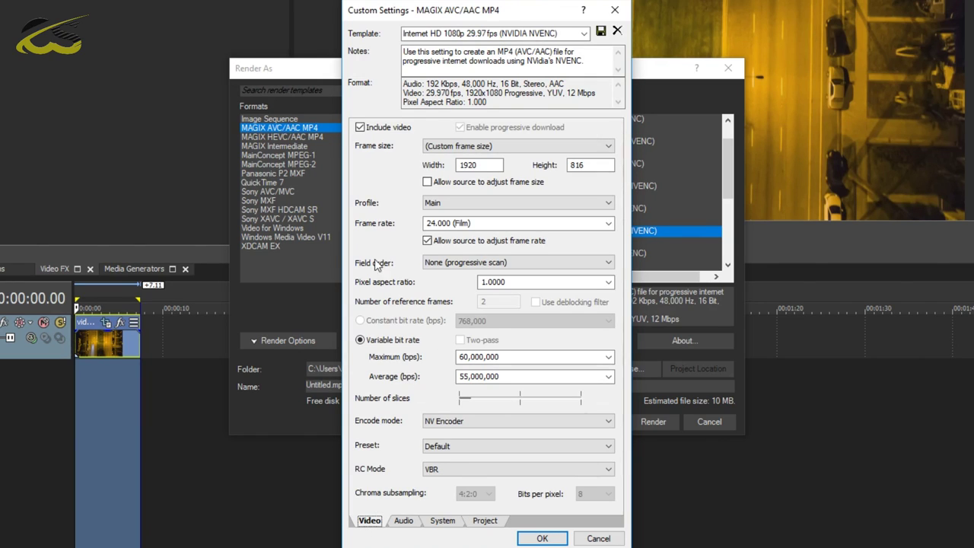
pyautogui.tripleClick(467, 33)
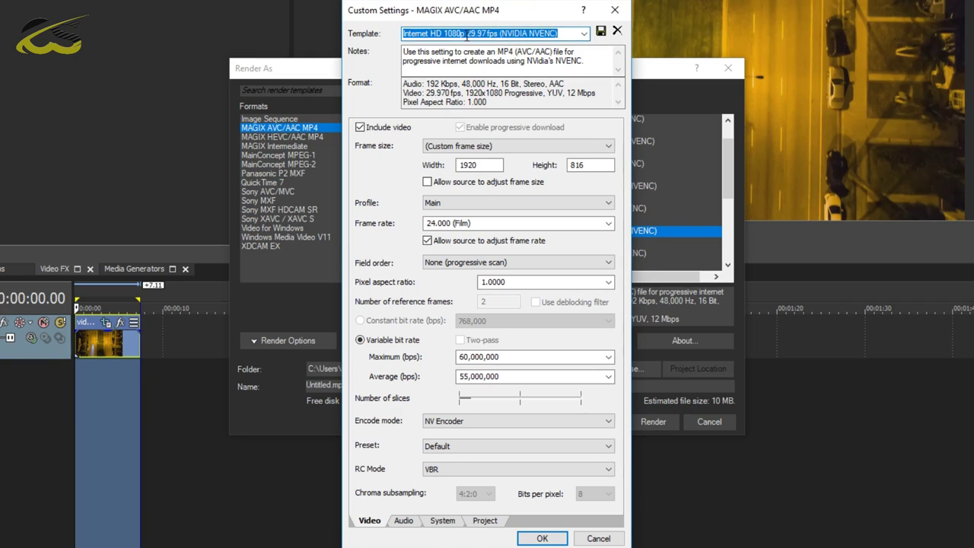
pyautogui.write('21:9')
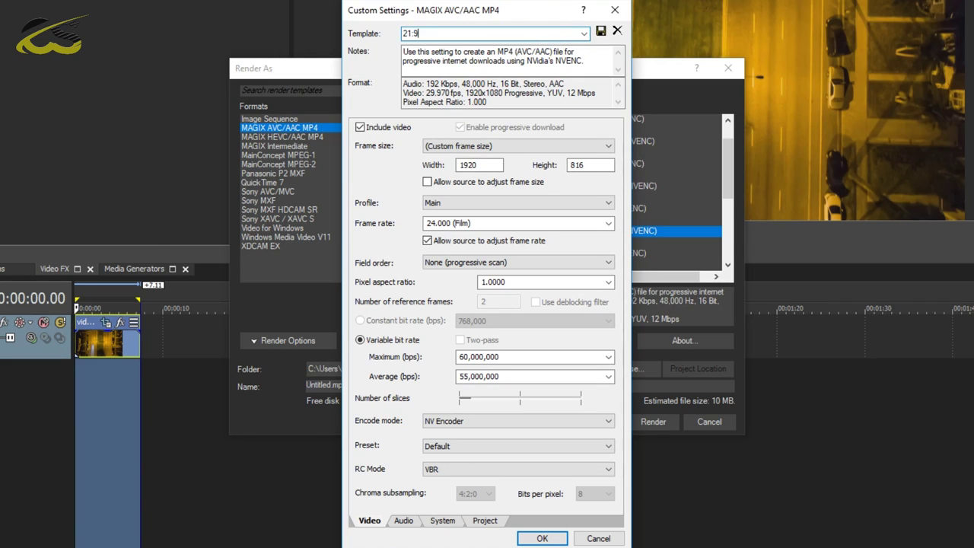
pyautogui.click(600, 31)
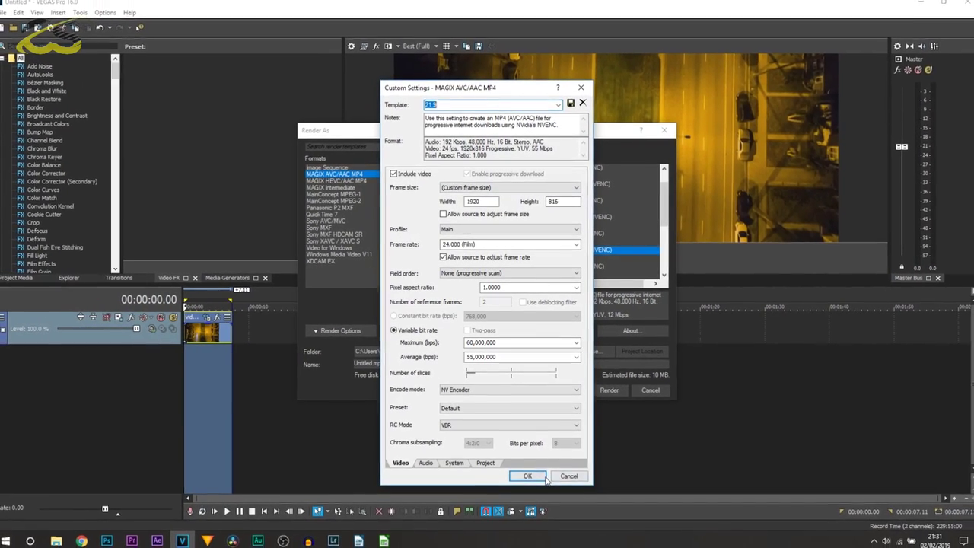
pyautogui.click(527, 473)
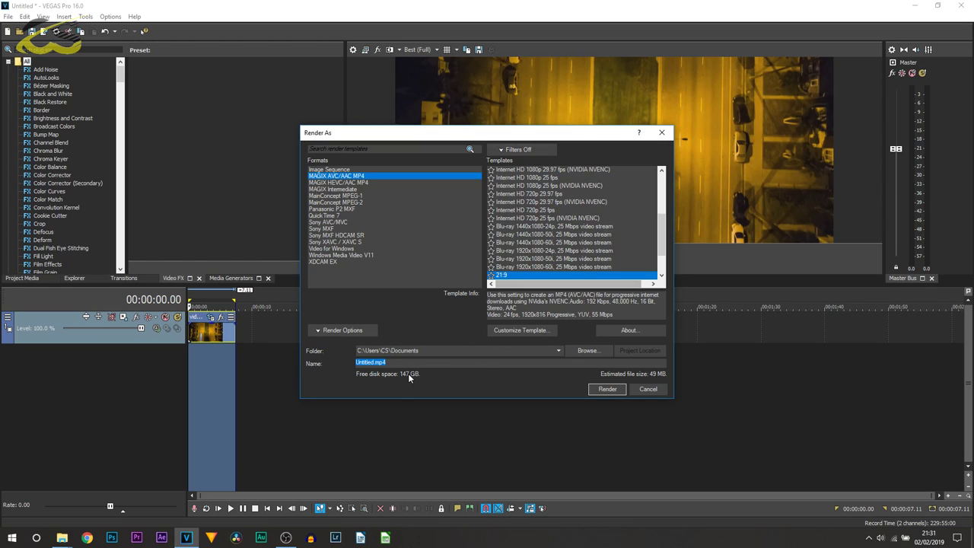
# Render to 21.9.mp4 with the 21:9 template and open the finished file.
pyautogui.write('21.9')
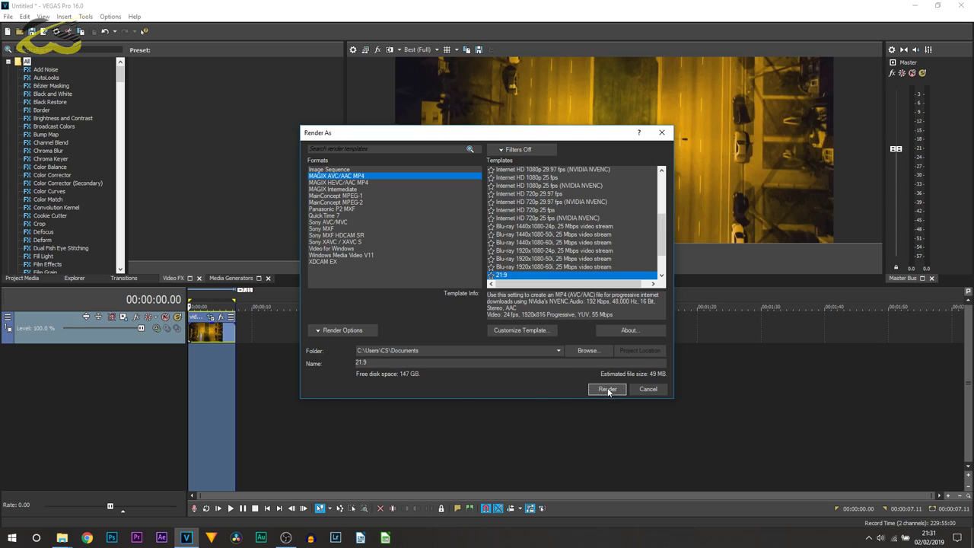
pyautogui.click(607, 389)
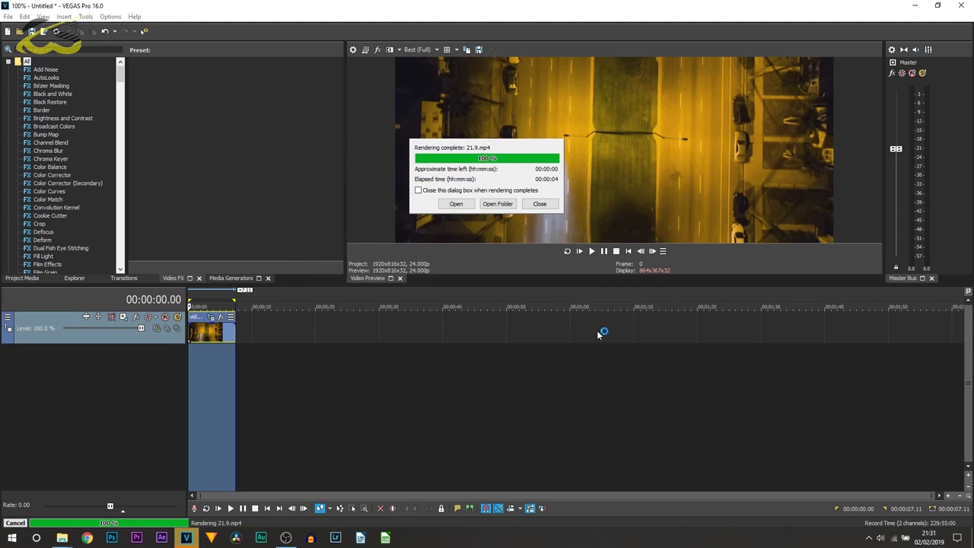
pyautogui.click(456, 203)
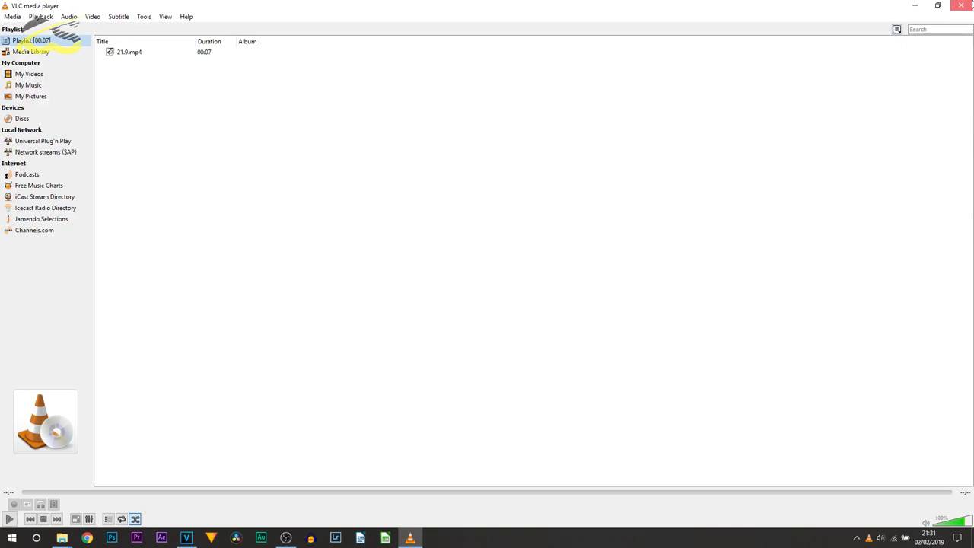
# Close VLC once the 21.9.mp4 clip has finished playing.
pyautogui.click(961, 5)
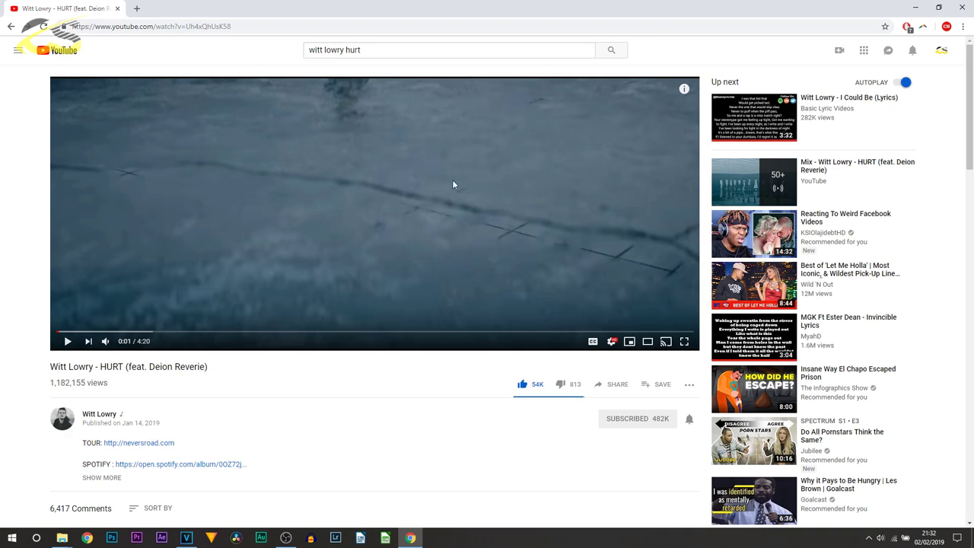
# View the YouTube music video full screen as a widescreen example, then reopen the clip's Event Pan/Crop.
pyautogui.click(684, 342)
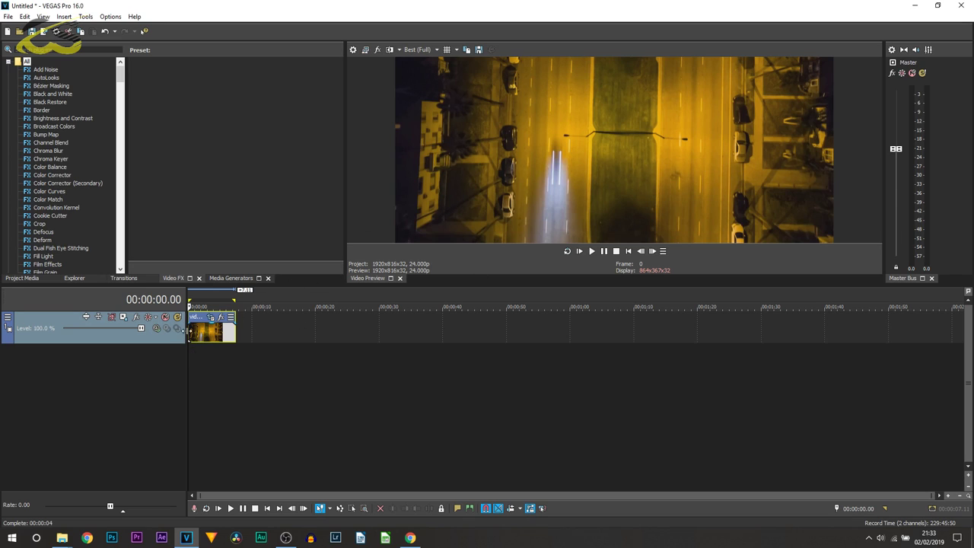
pyautogui.click(211, 317)
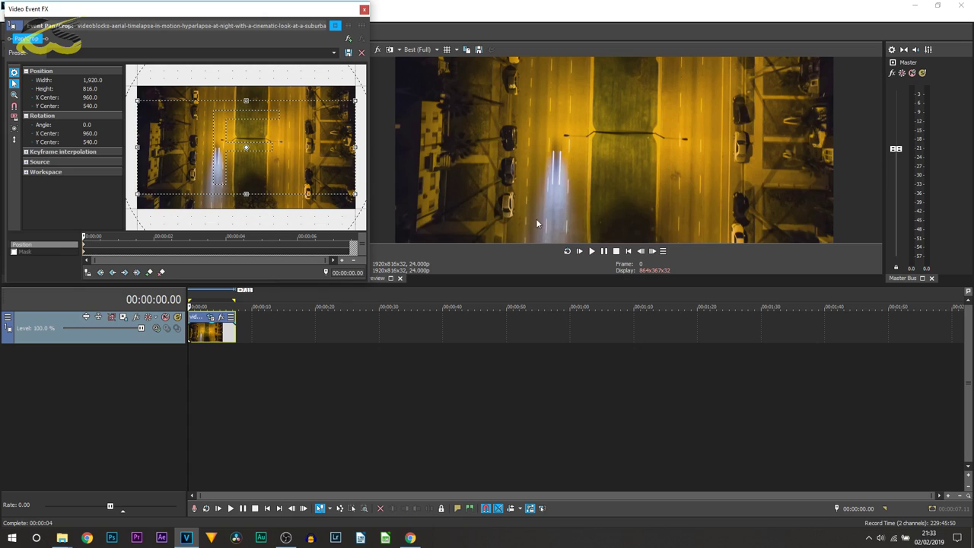
# Drag the crop frame vertically to a Y center of 584.6, then close the Pan/Crop window.
pyautogui.moveTo(311, 141); pyautogui.dragTo(319, 153)
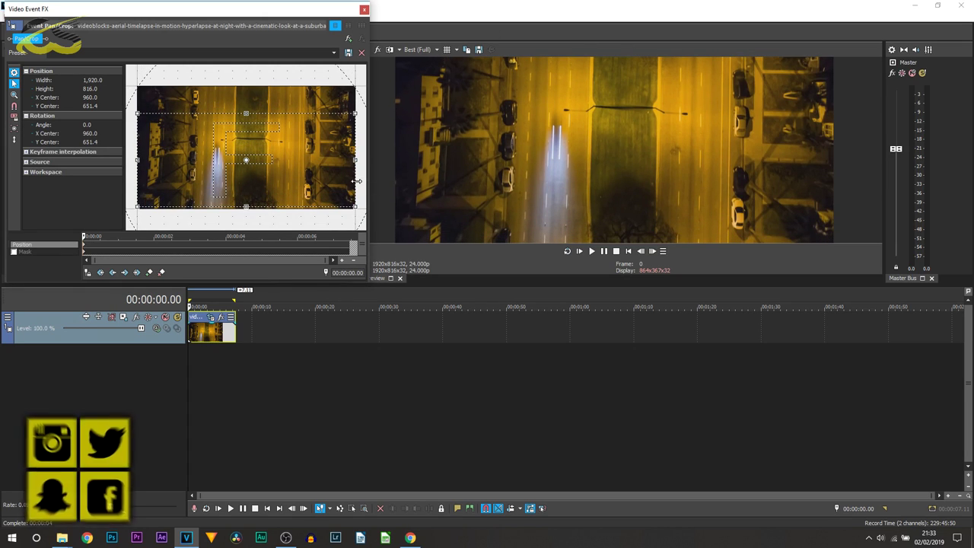
pyautogui.moveTo(335, 178); pyautogui.dragTo(347, 129)
pyautogui.moveTo(304, 107); pyautogui.dragTo(318, 137)
pyautogui.click(364, 9)
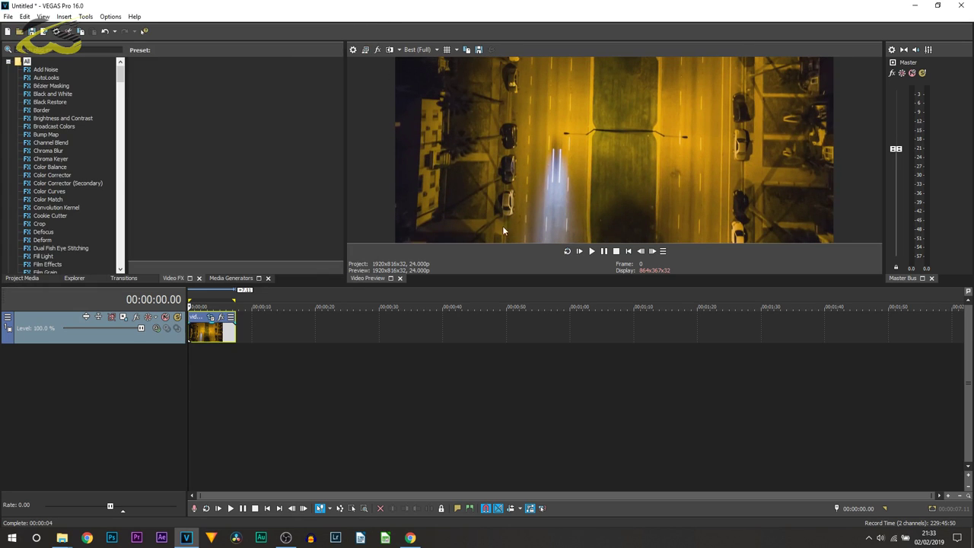